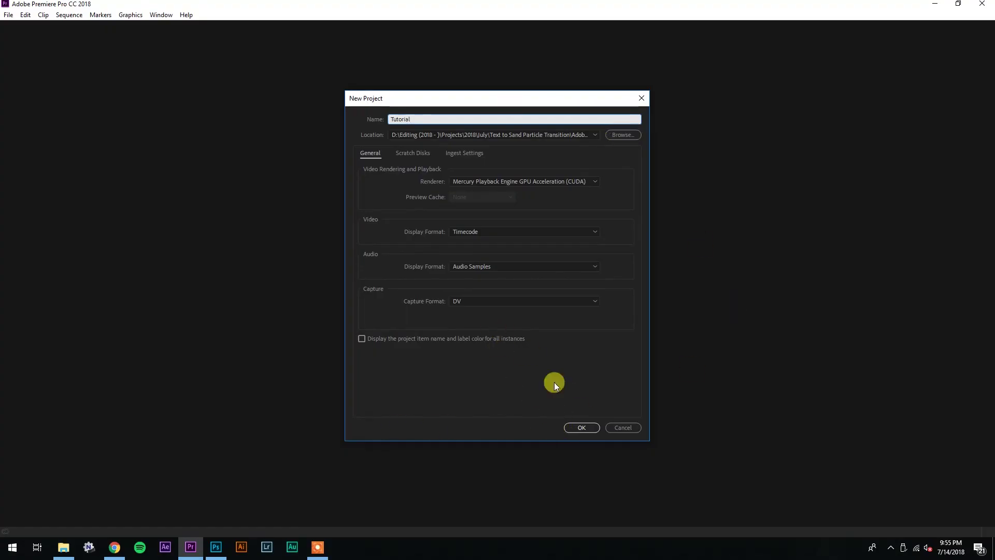
Create the Tutorial project and build a sequence from MVI_8614.MOV
click(580, 427)
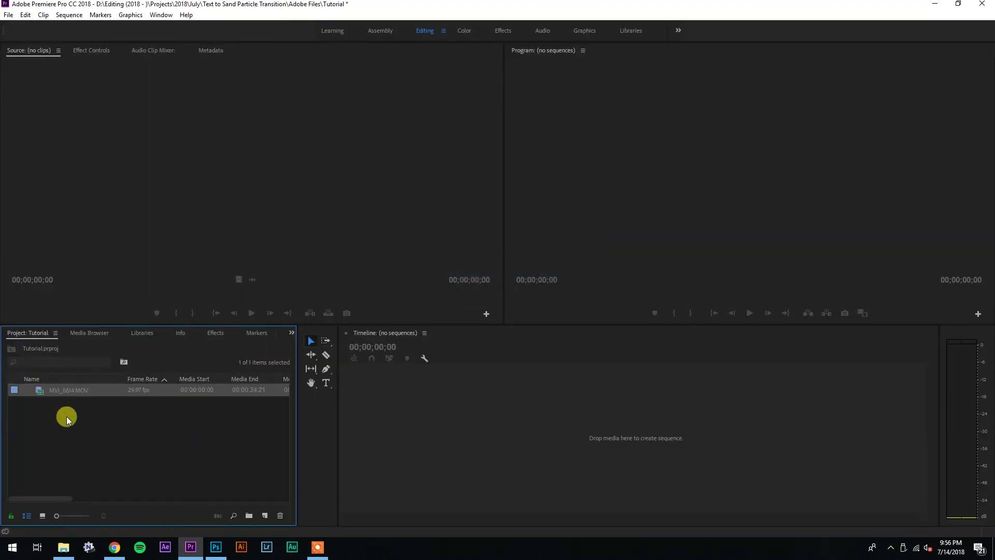
click(67, 419)
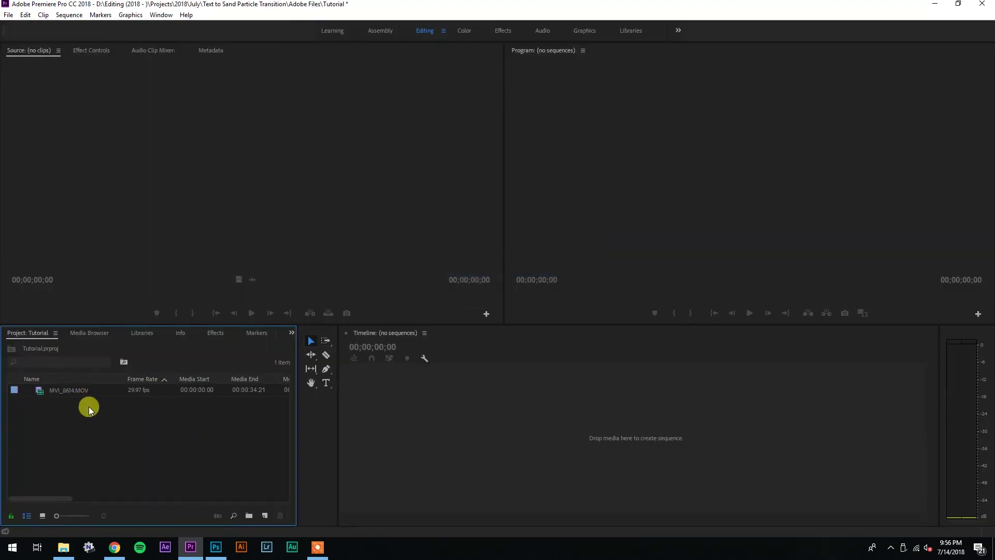
drag(59, 394, 507, 428)
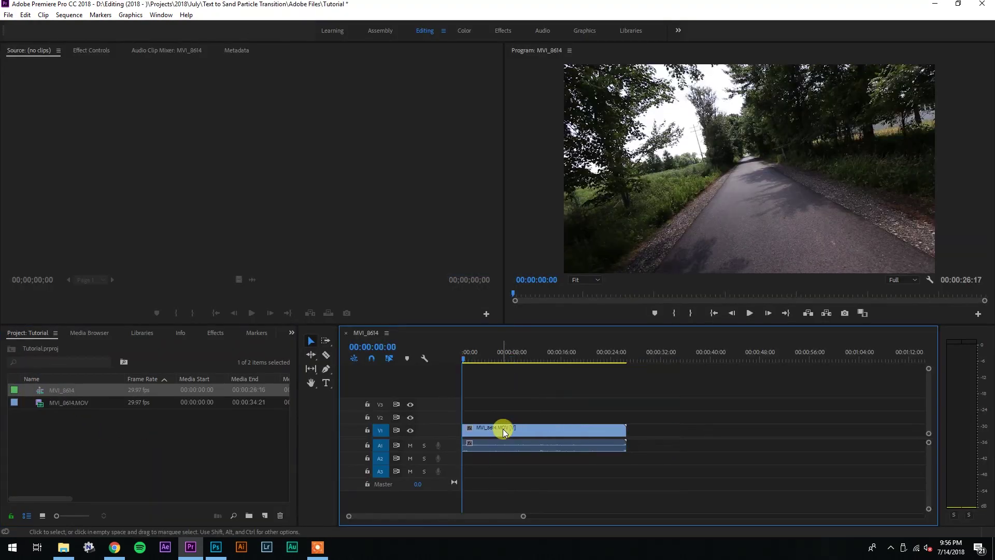
Preview the roughly five-second trimmed clip and replace it with an After Effects composition
key(space)
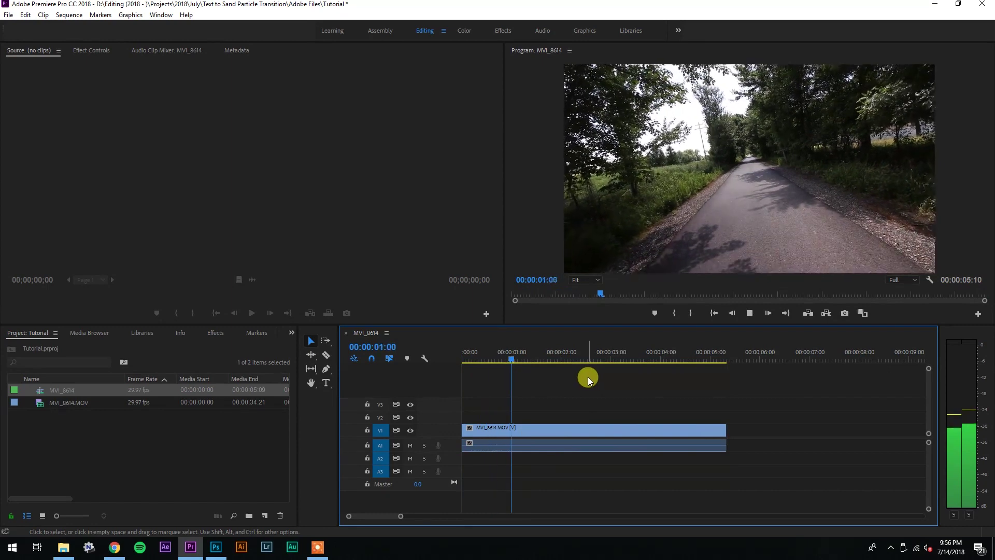
key(space)
right_click(526, 429)
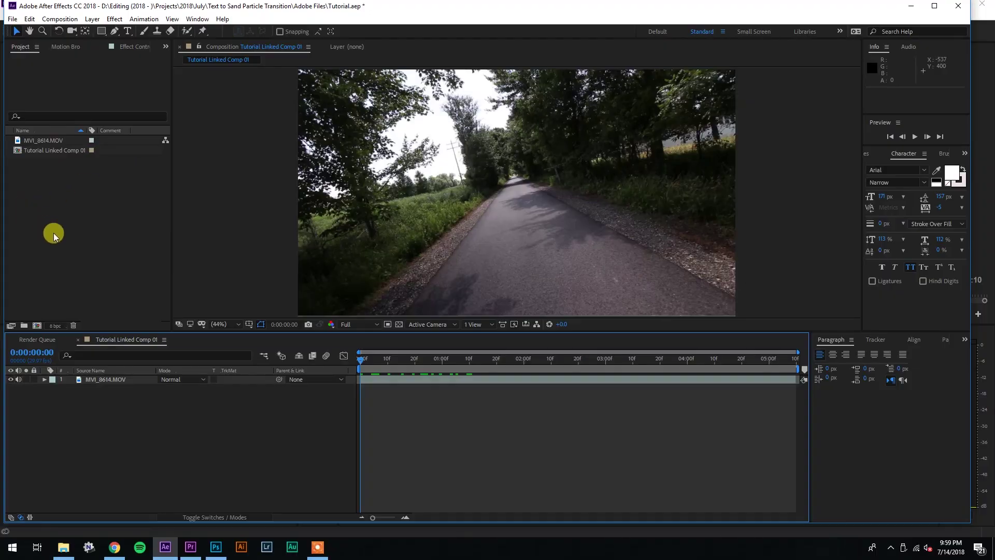
Import Particle Text Effect.aep into the After Effects Project panel
click(54, 232)
double_click(53, 232)
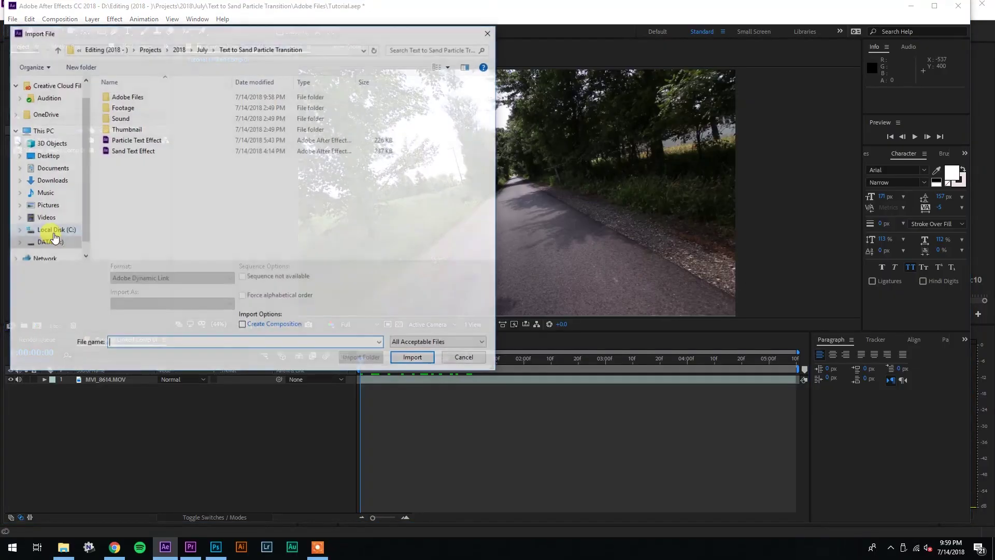
click(155, 140)
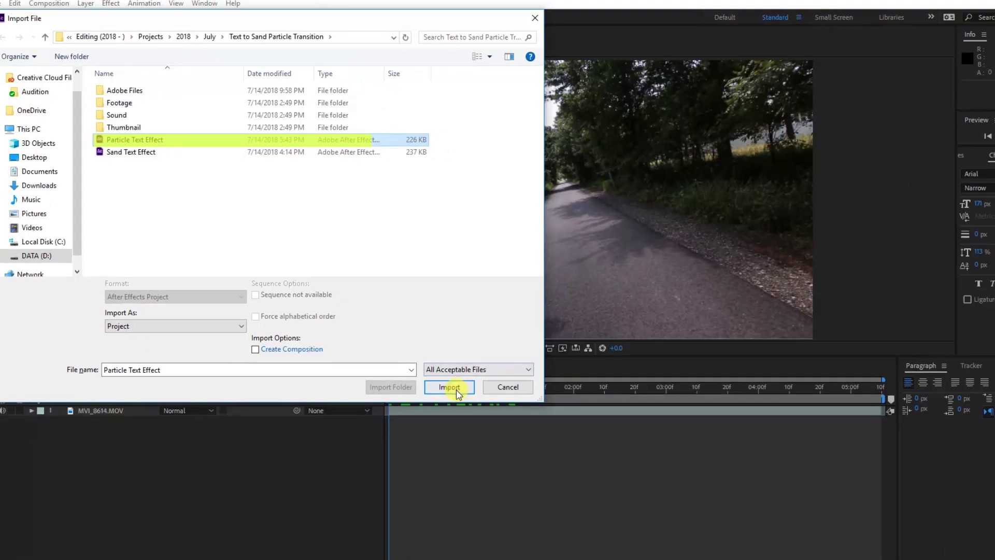
click(450, 389)
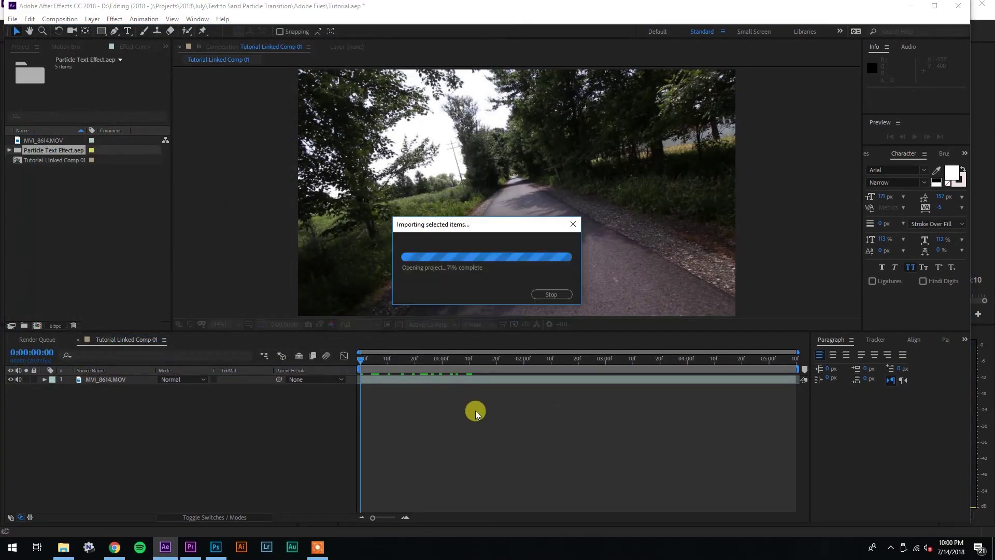
Drag the Sand Text Effect comp above MVI_8614.MOV in Tutorial Linked Comp 01
click(9, 150)
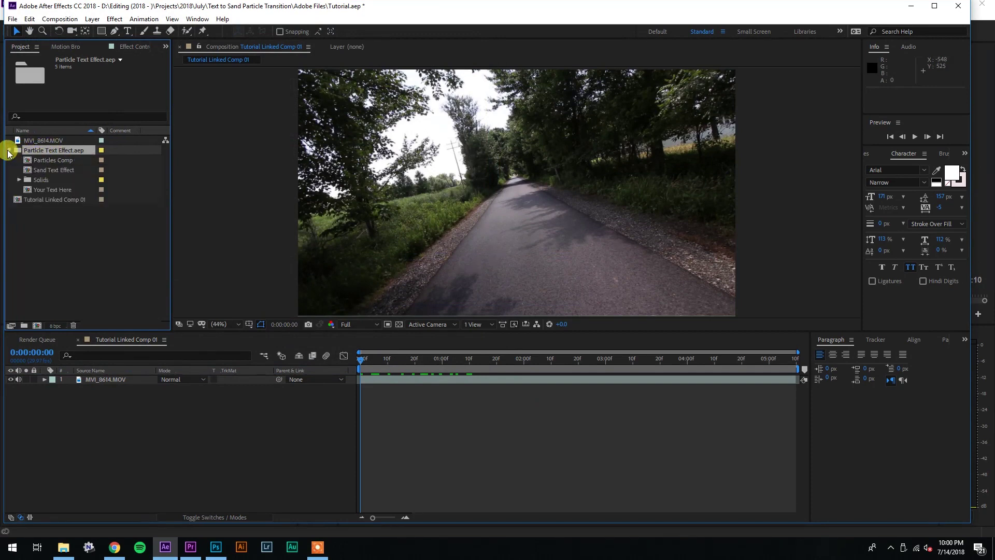
click(60, 170)
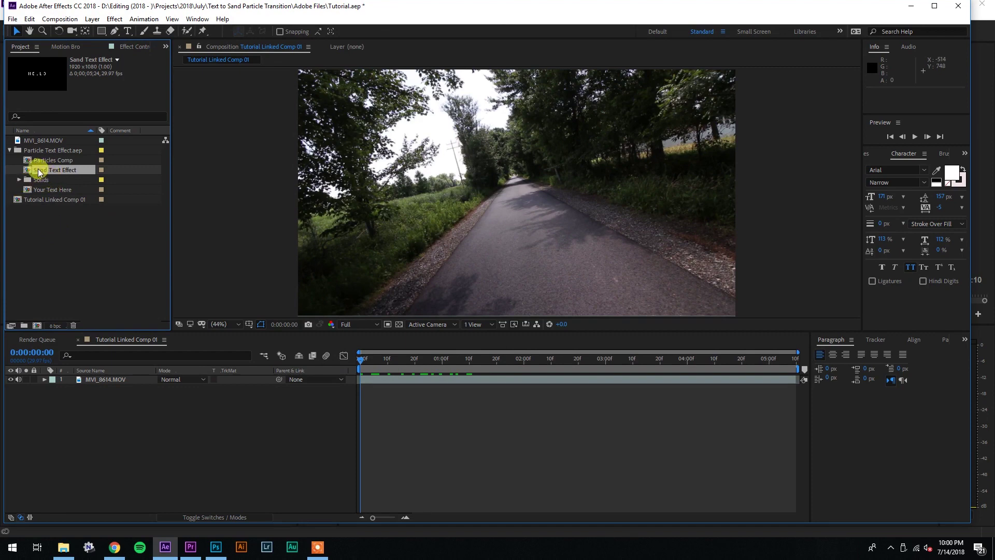
drag(43, 173, 633, 378)
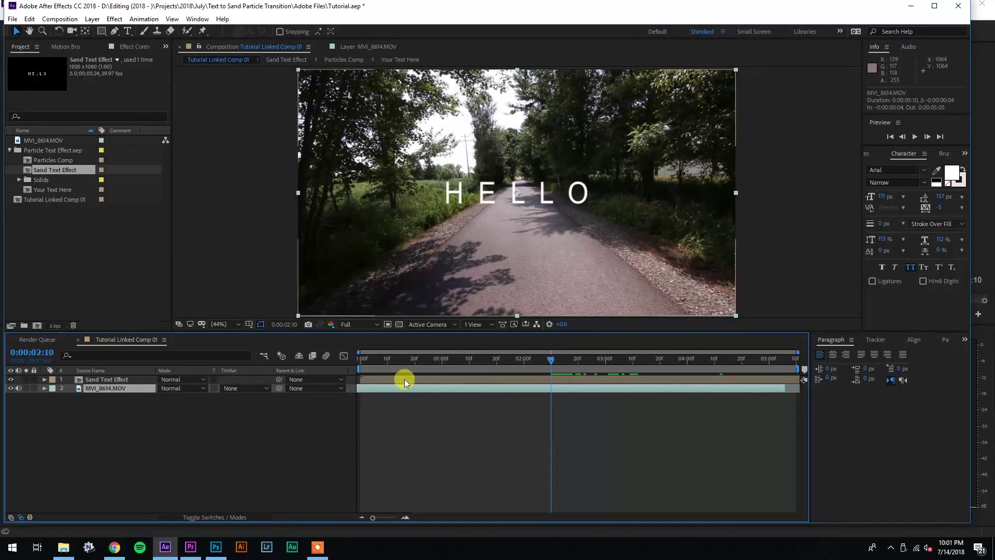
Open Sand Text Effect, then its nested Particles Comp, and select the Text Layer at 20 frames
click(404, 379)
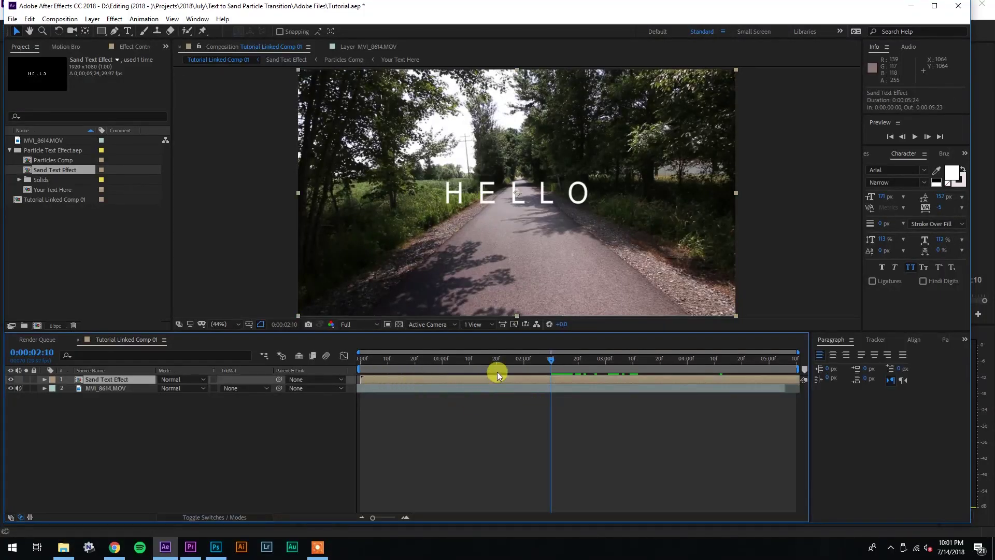
double_click(499, 378)
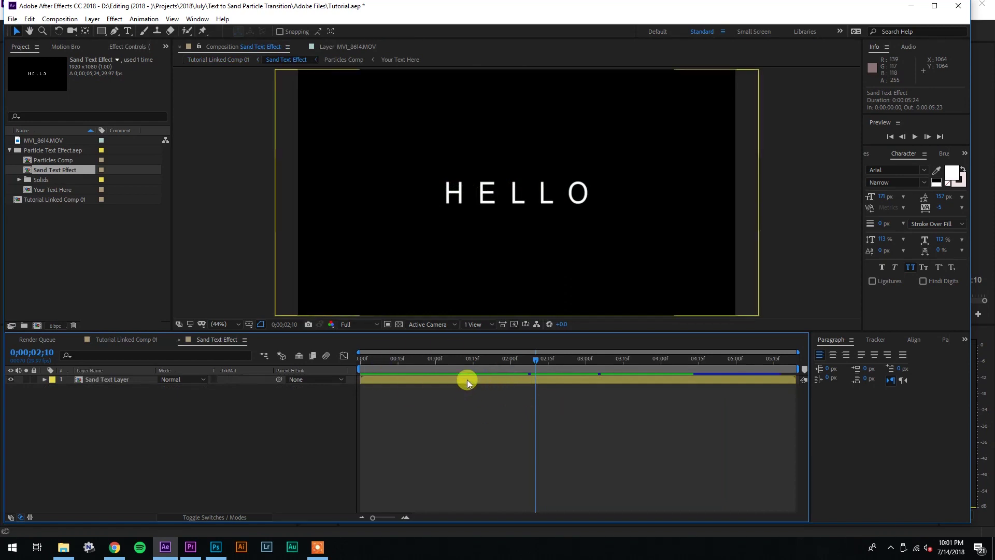
click(467, 379)
double_click(512, 380)
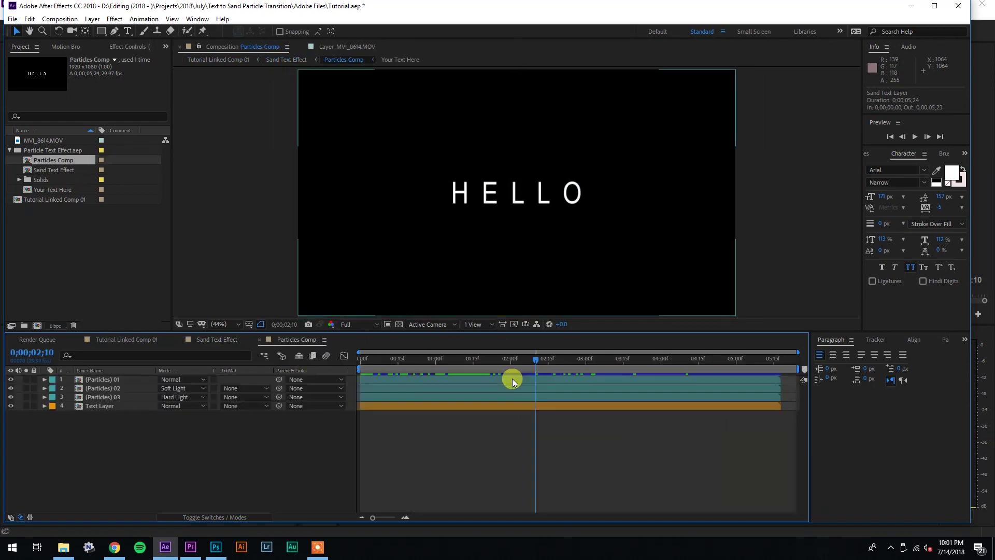
drag(506, 357, 410, 357)
click(419, 409)
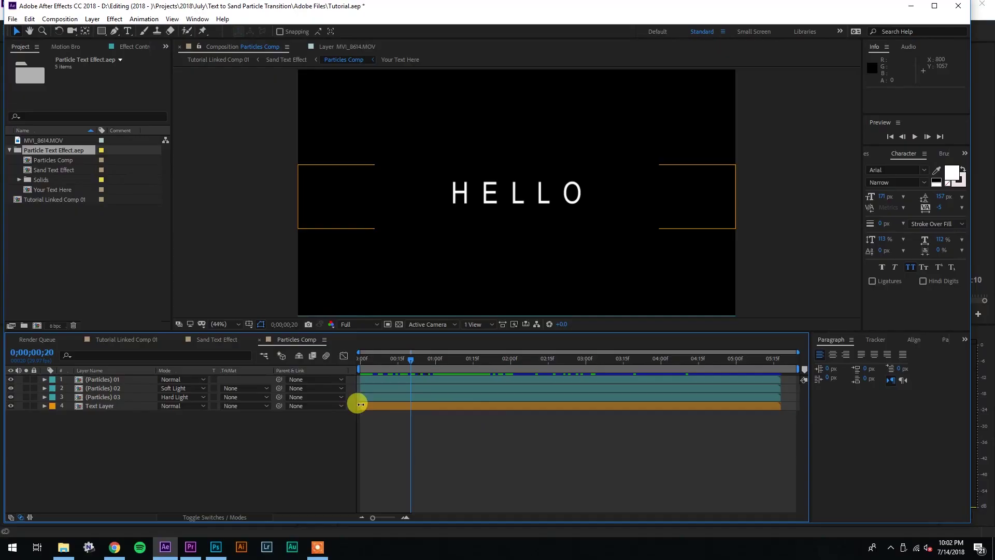
Open the Your Text Here comp and select the HELLO text layer with the Type tool
click(431, 417)
double_click(436, 405)
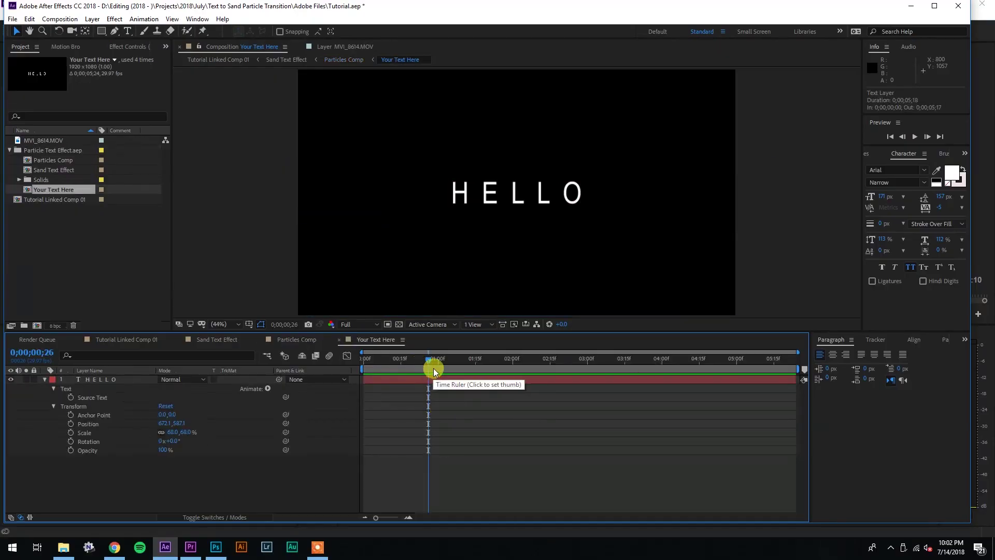
click(443, 359)
key(ctrl+t)
Replace HELLO with JAKE PAUL and view it over the road footage in Tutorial Linked Comp 01
click(578, 190)
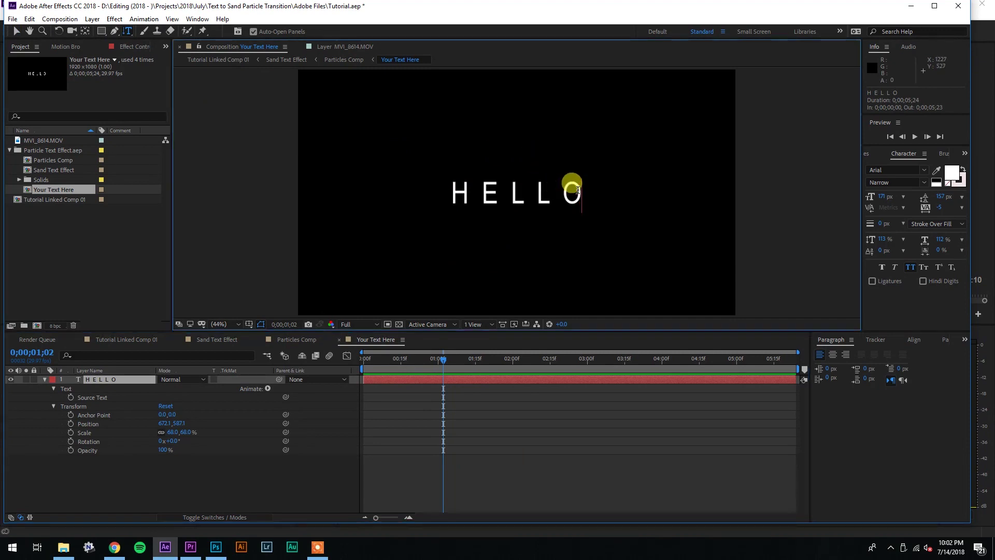
key(ctrl+a)
key(BackSpace)
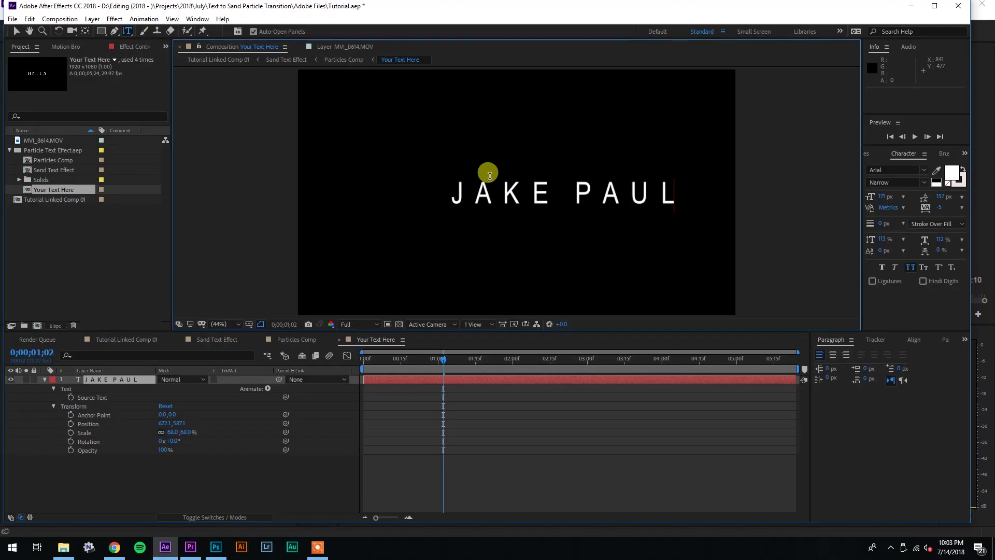
click(129, 341)
drag(429, 363, 495, 360)
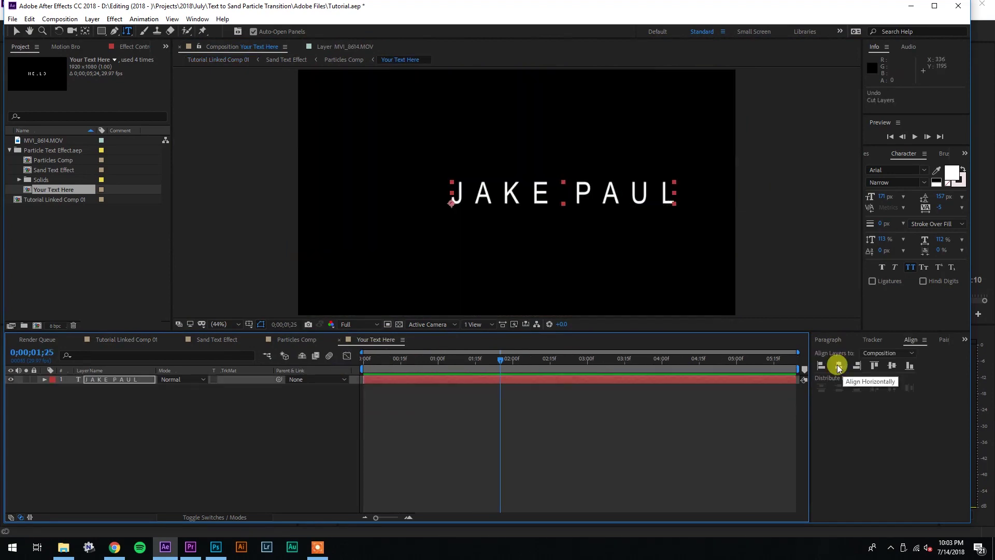
Centre JAKE PAUL horizontally and preview the sand dissolve from 0:00:00:18
click(838, 366)
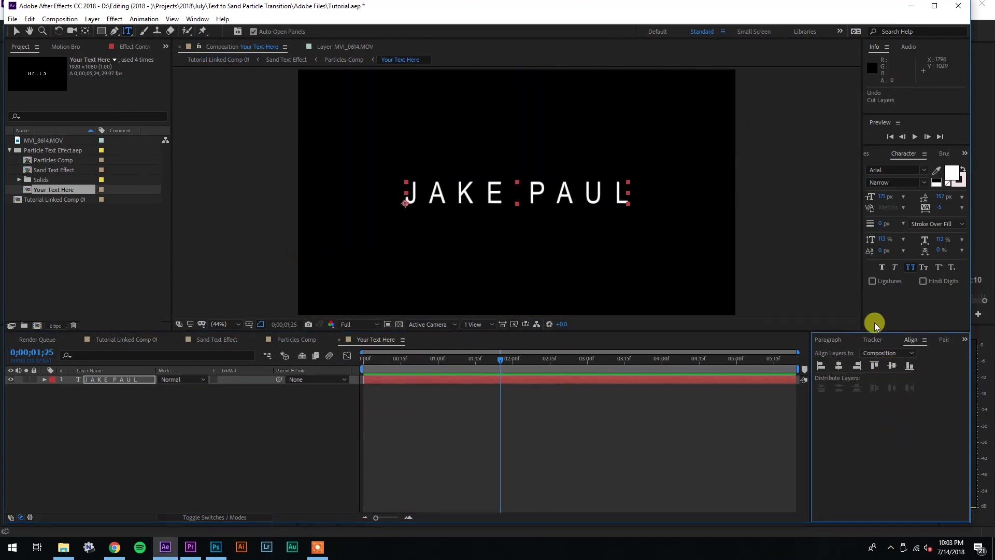
click(197, 19)
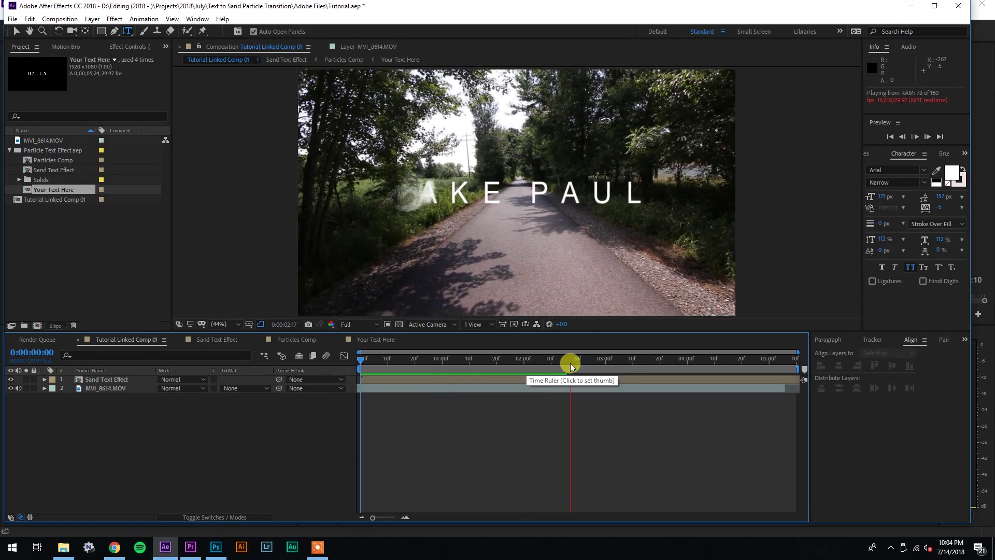
click(410, 369)
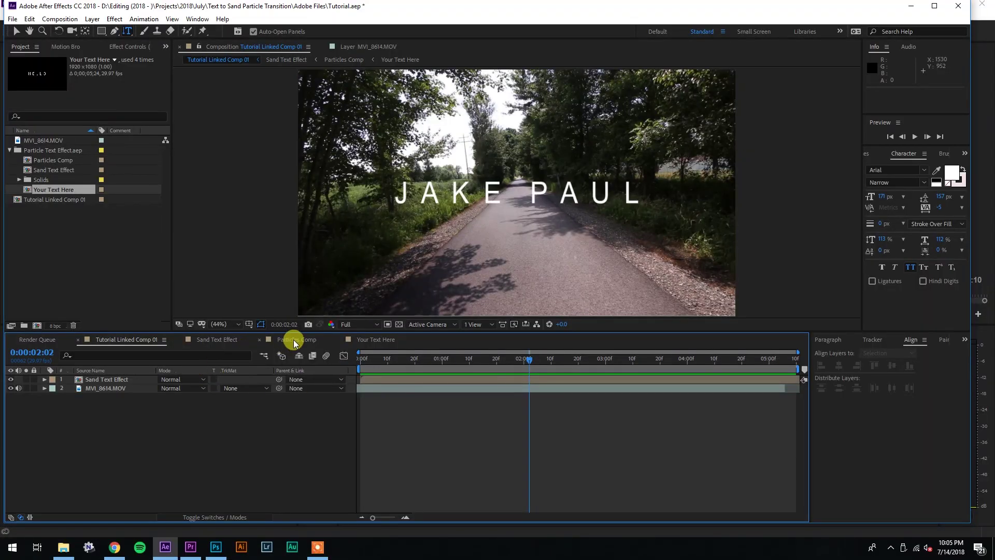
In Particles Comp, hide the (Particles) 01 and 02 layers
click(294, 343)
click(490, 444)
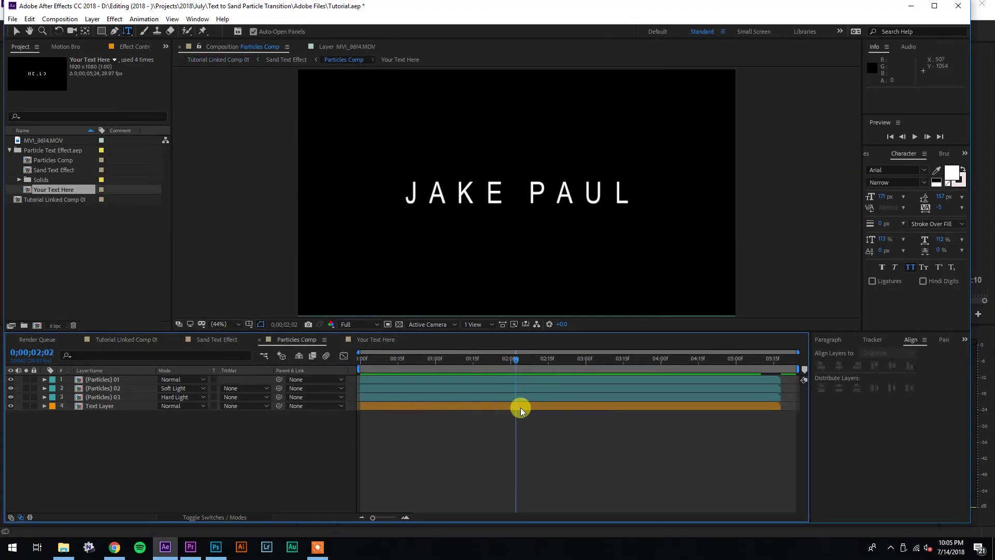
key(space)
click(10, 378)
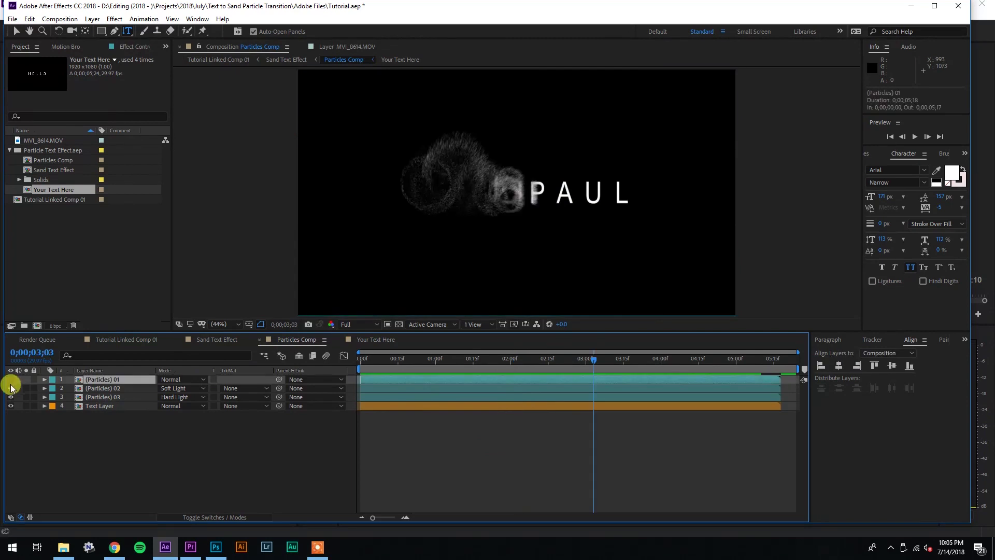
click(10, 388)
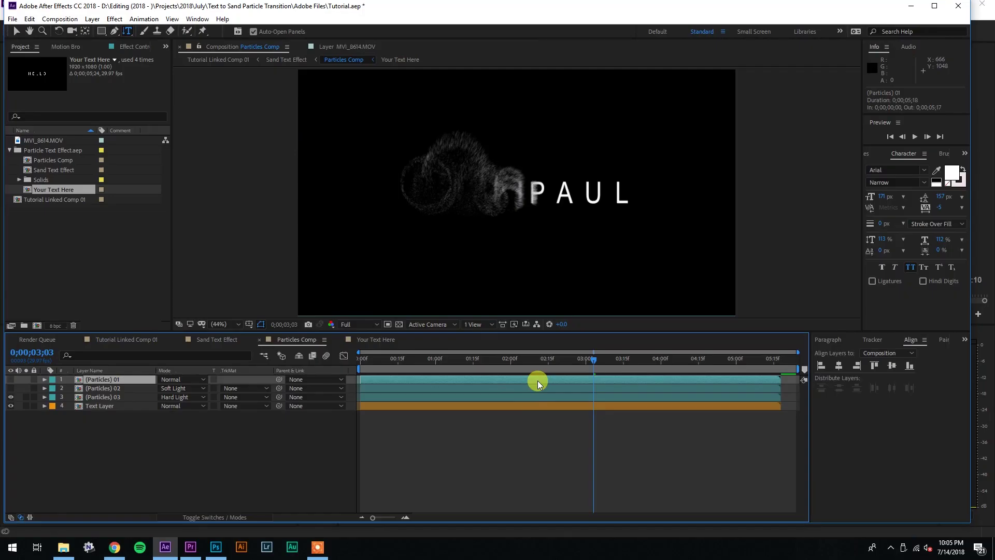
Delete (Particles) 01 and 02, leaving (Particles) 03 selected with its Effect Controls showing
key(Delete)
click(536, 380)
key(Delete)
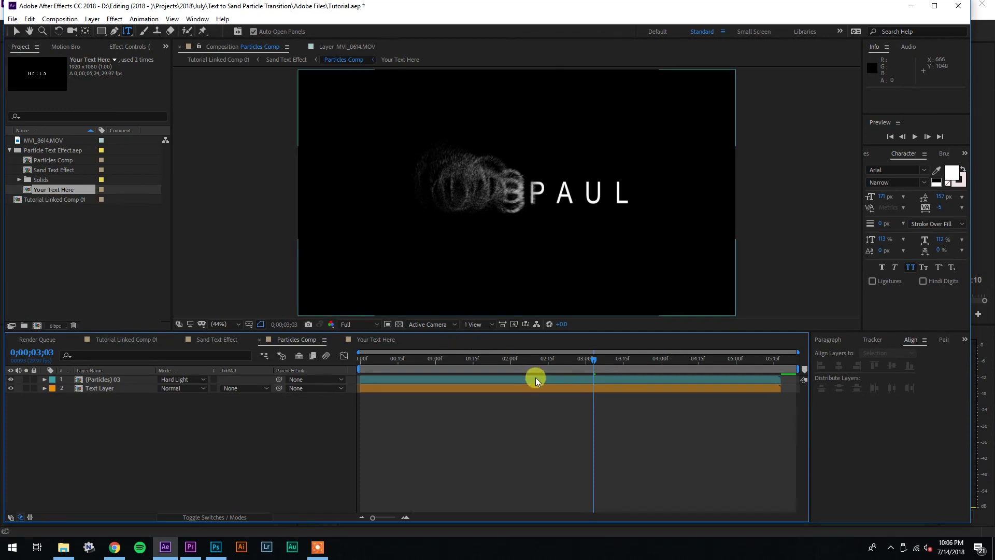
click(596, 379)
click(135, 49)
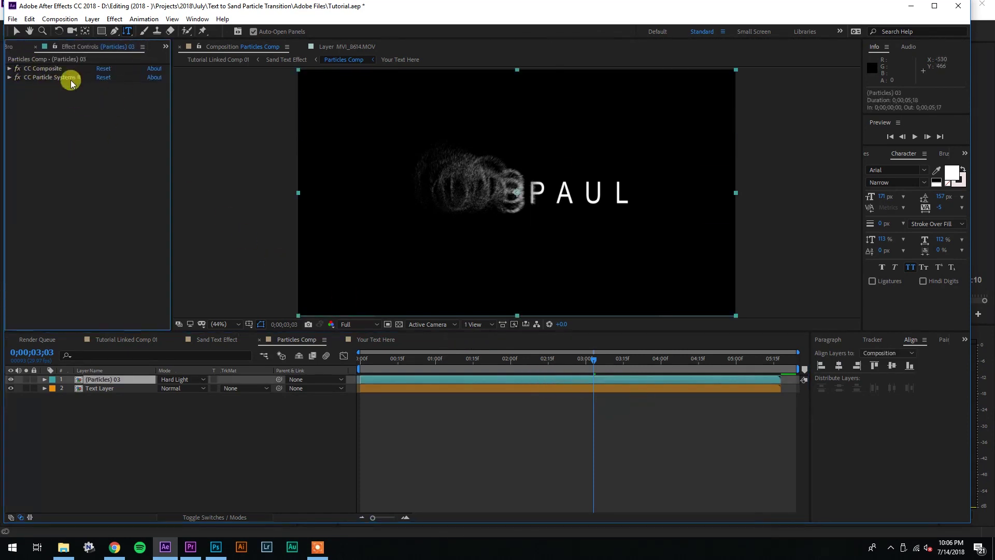
Set the CC Particle Systems II Birth Color of (Particles) 03 to teal 43EFCD
click(10, 77)
click(18, 121)
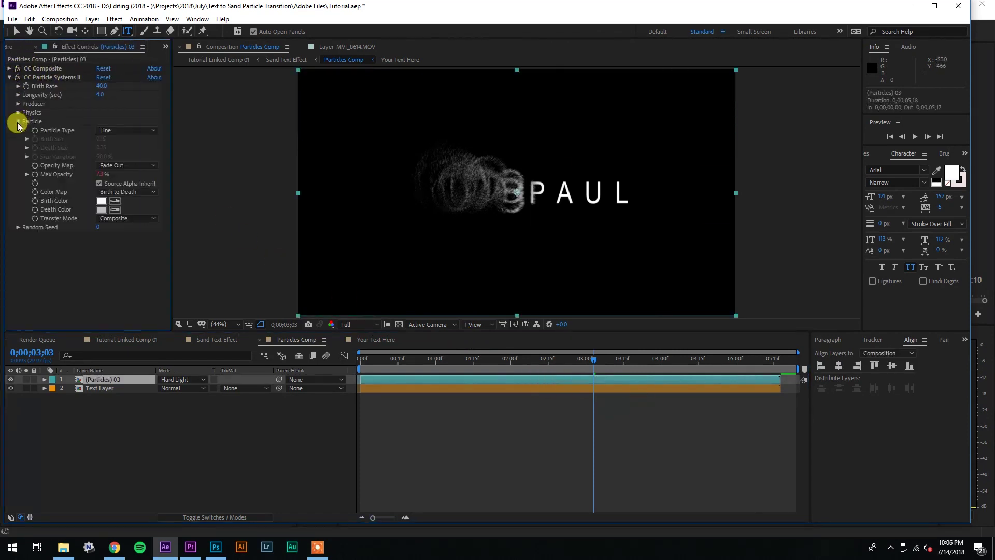
click(103, 201)
drag(640, 229, 782, 222)
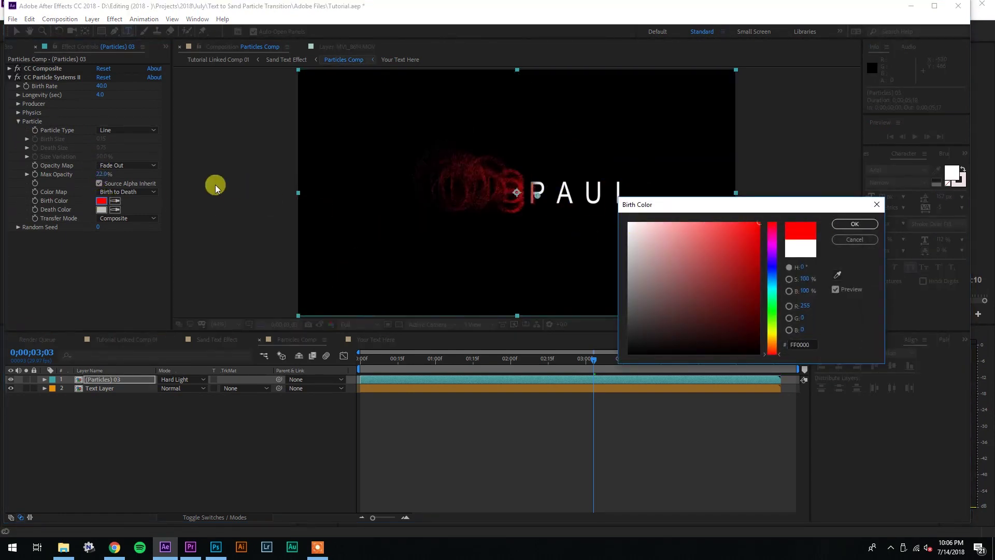
mouse_move(770, 276)
mouse_down()
mouse_move(774, 310)
mouse_move(774, 252)
mouse_move(771, 292)
mouse_up()
mouse_move(732, 233)
mouse_down()
mouse_move(699, 226)
mouse_move(723, 230)
mouse_up()
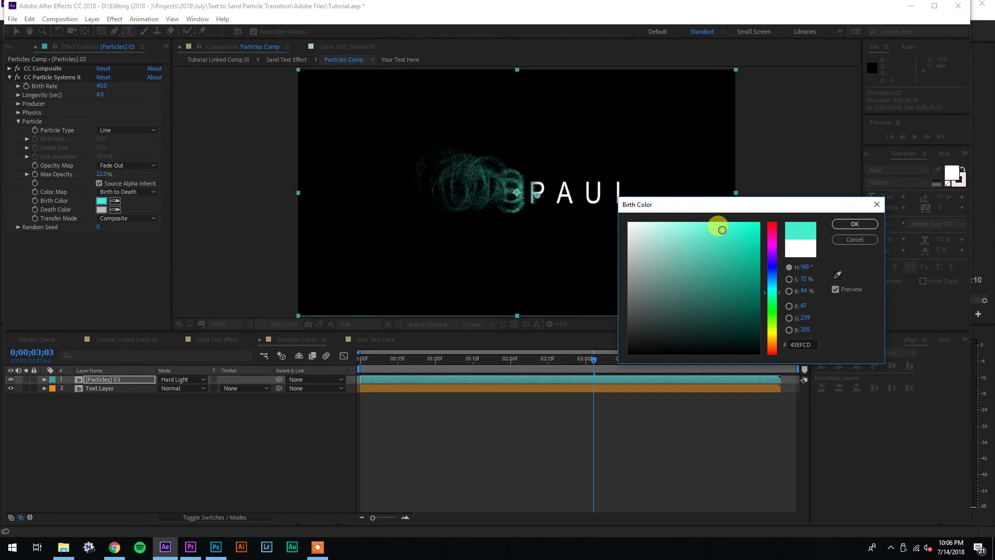
click(855, 224)
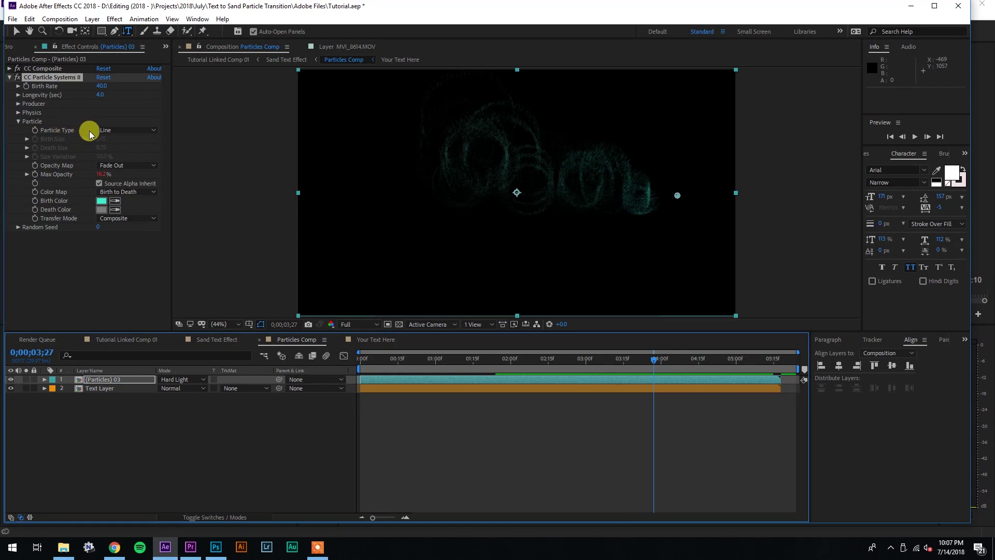
Change Particle Type from Line to TriPolygon and preview the dissolve
drag(619, 359, 609, 363)
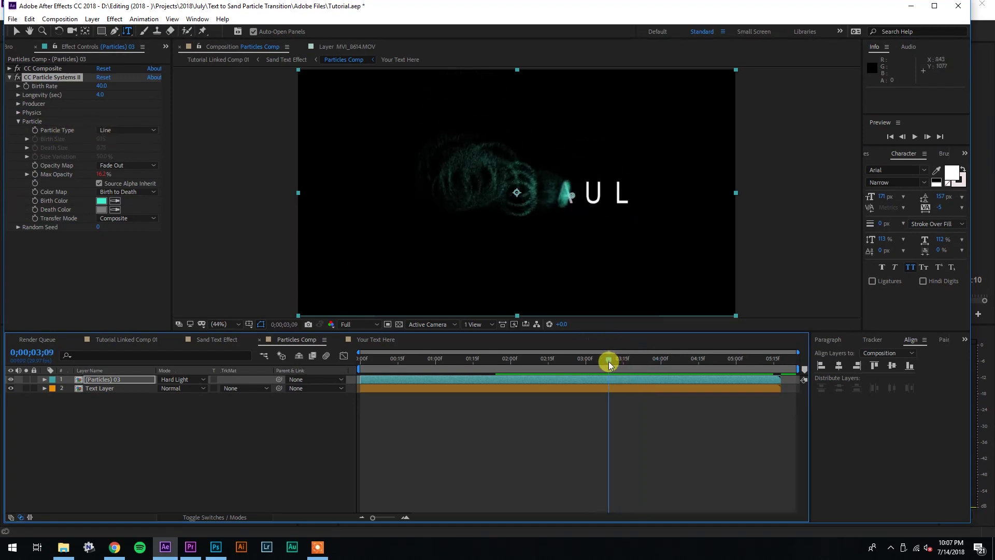
click(107, 130)
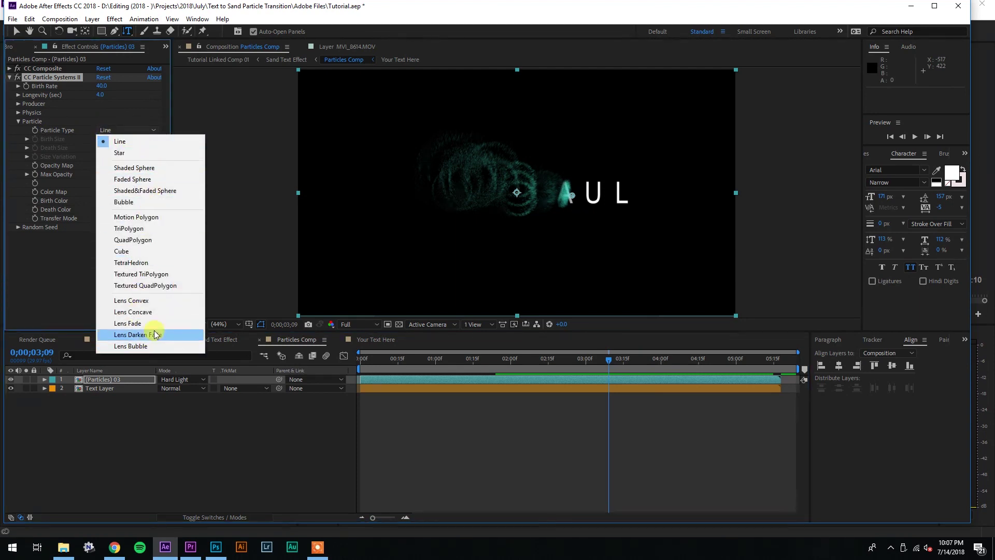
click(143, 234)
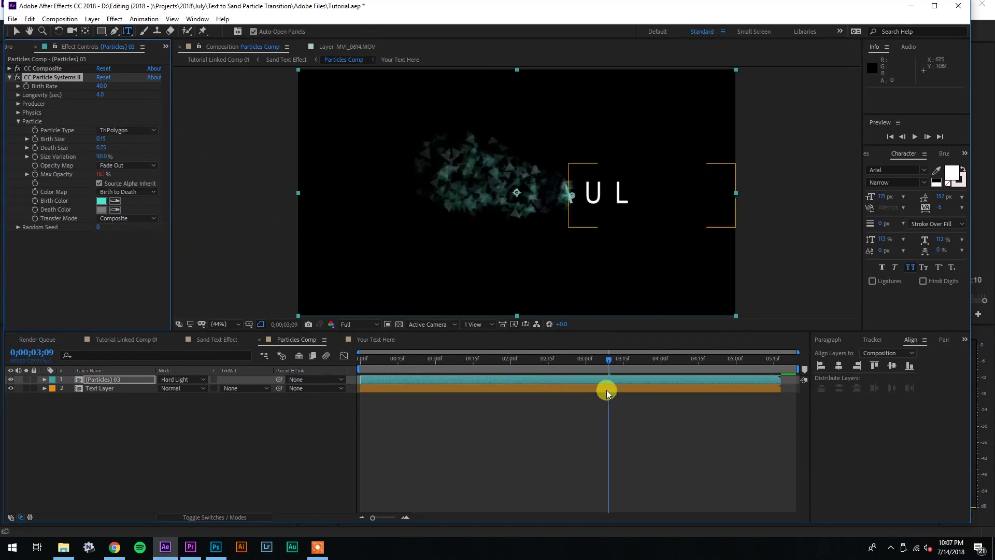
mouse_move(605, 358)
mouse_down()
mouse_move(544, 362)
mouse_move(606, 362)
mouse_up()
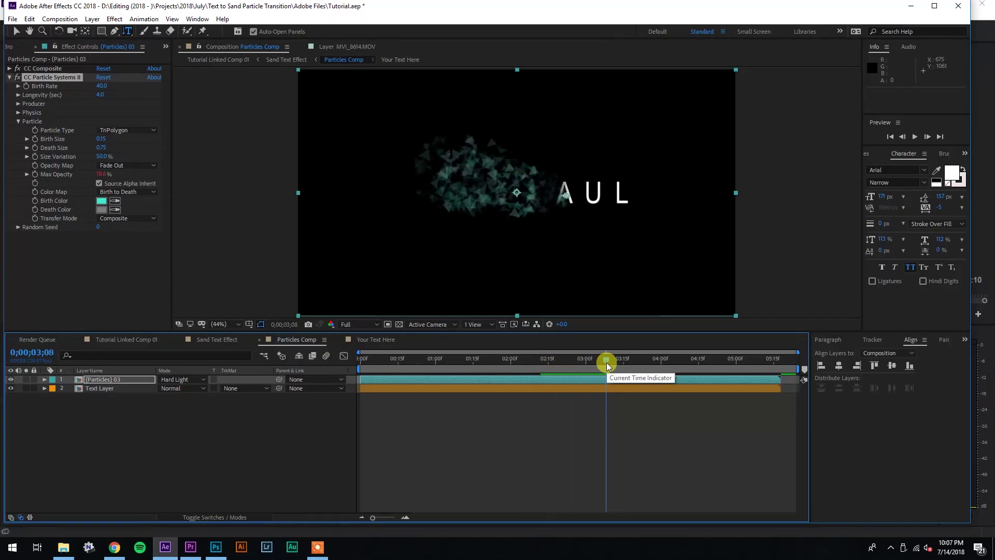
drag(607, 362, 507, 365)
key(space)
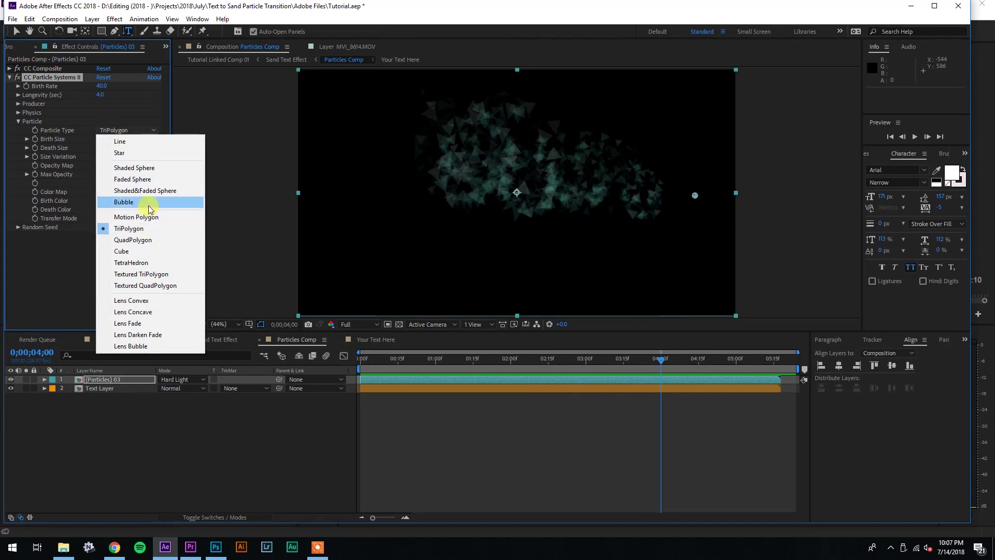
Try Bubble and a lens-style particle type, previewing the dissolve again
click(148, 203)
click(127, 130)
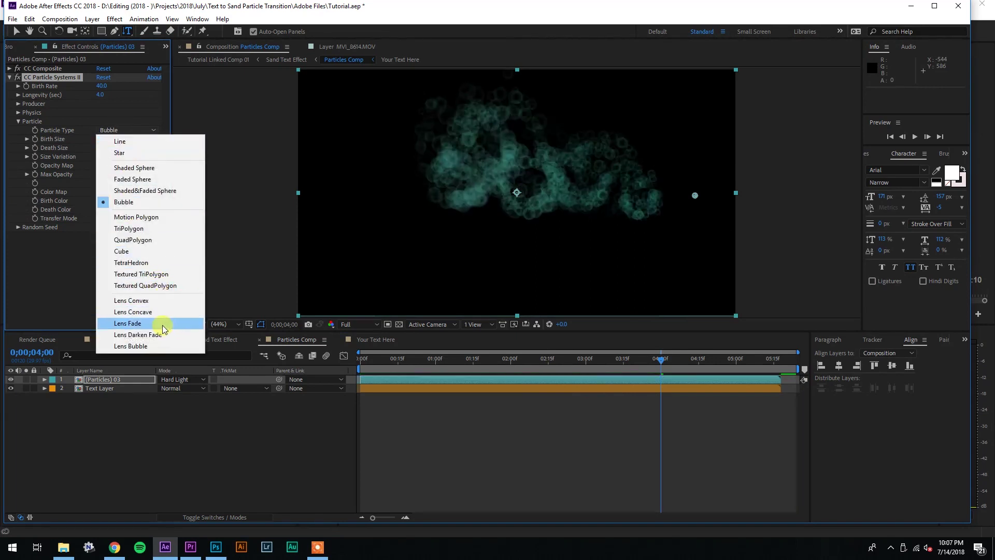
click(153, 303)
drag(592, 361, 519, 362)
key(space)
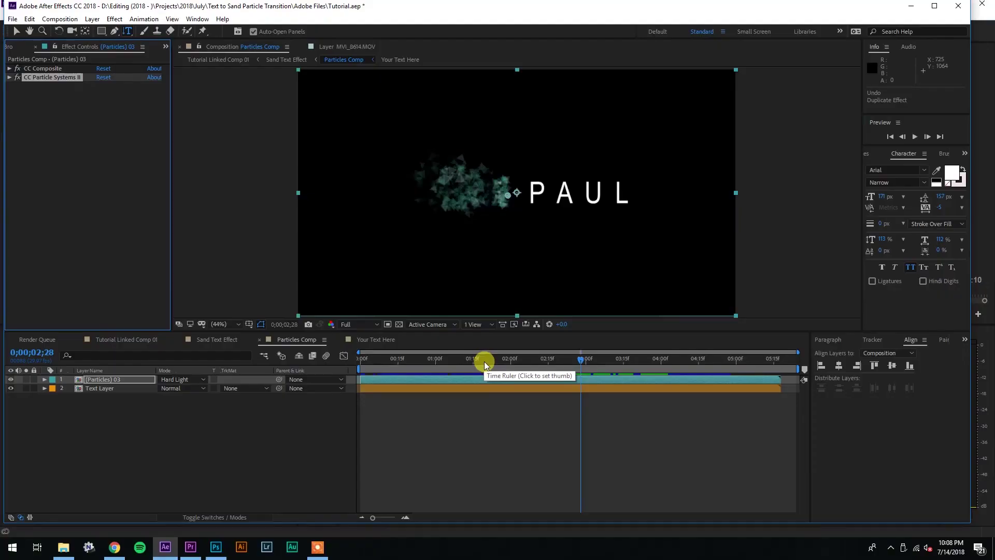
Duplicate (Particles) 03, preview, and delete the extra (Particles) 05, keeping layers 03 and 04
click(562, 378)
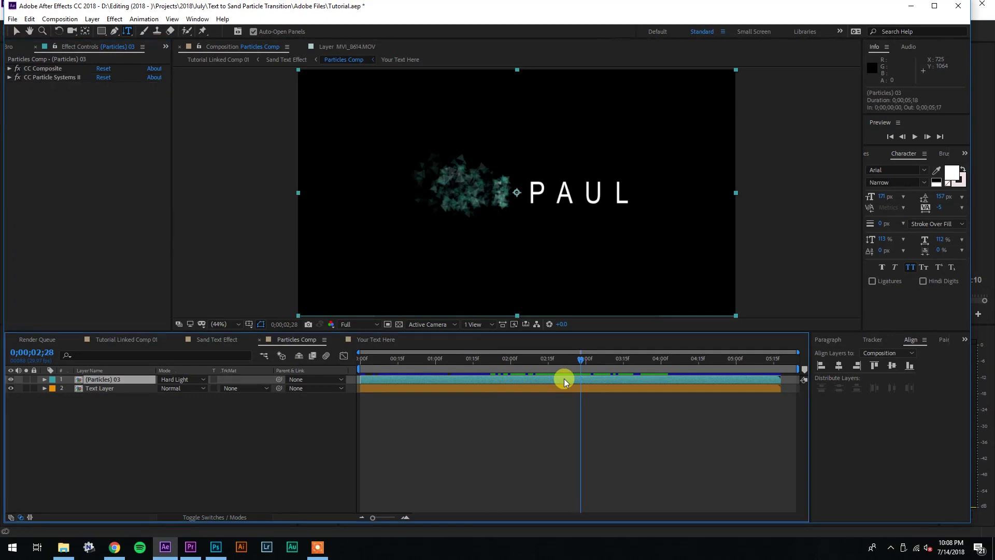
key(ctrl+d)
key(ctrl+d)
drag(577, 365, 514, 370)
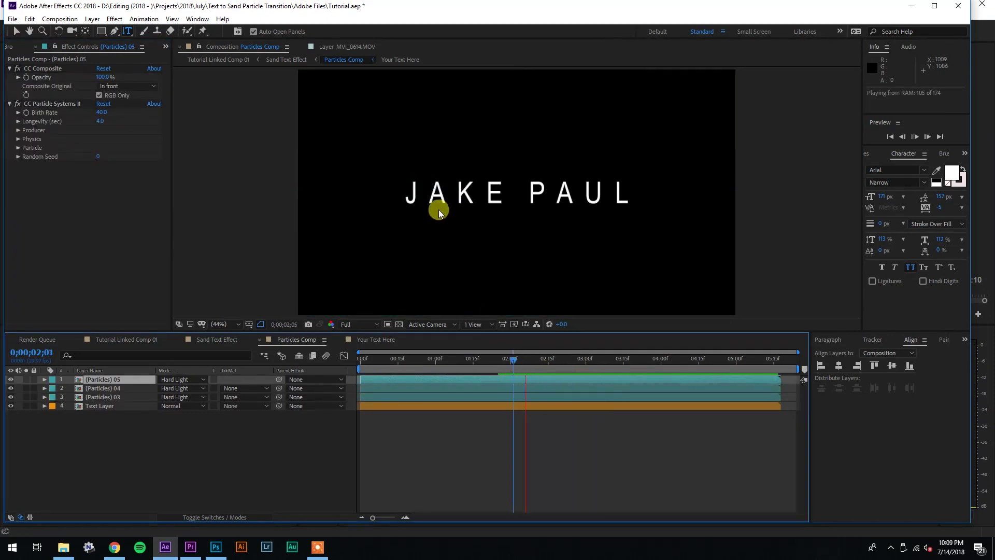
key(space)
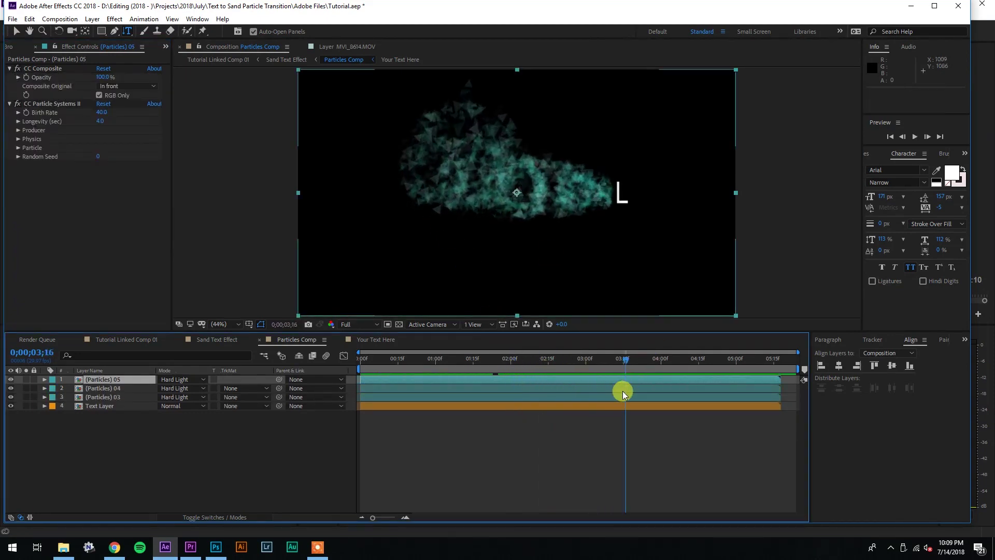
key(Delete)
drag(594, 362, 548, 364)
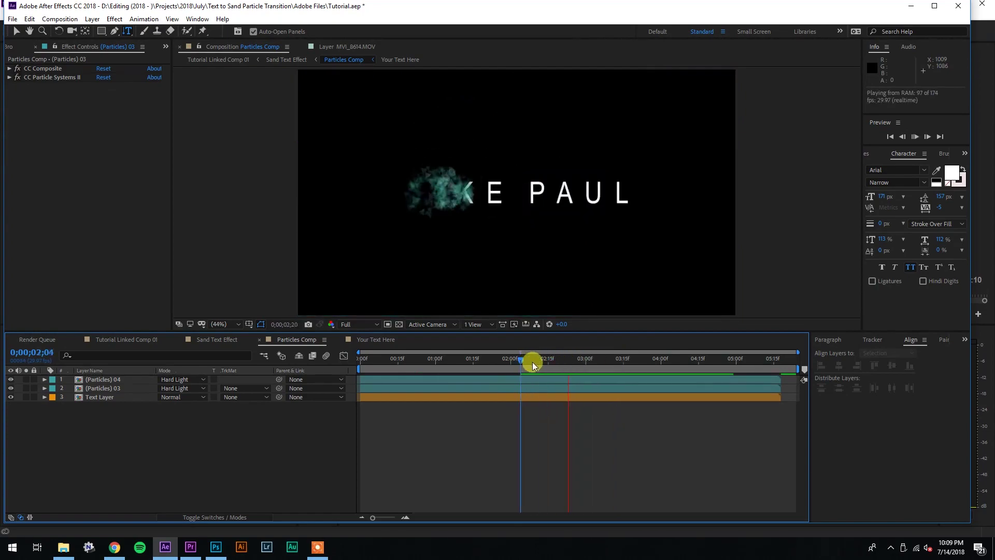